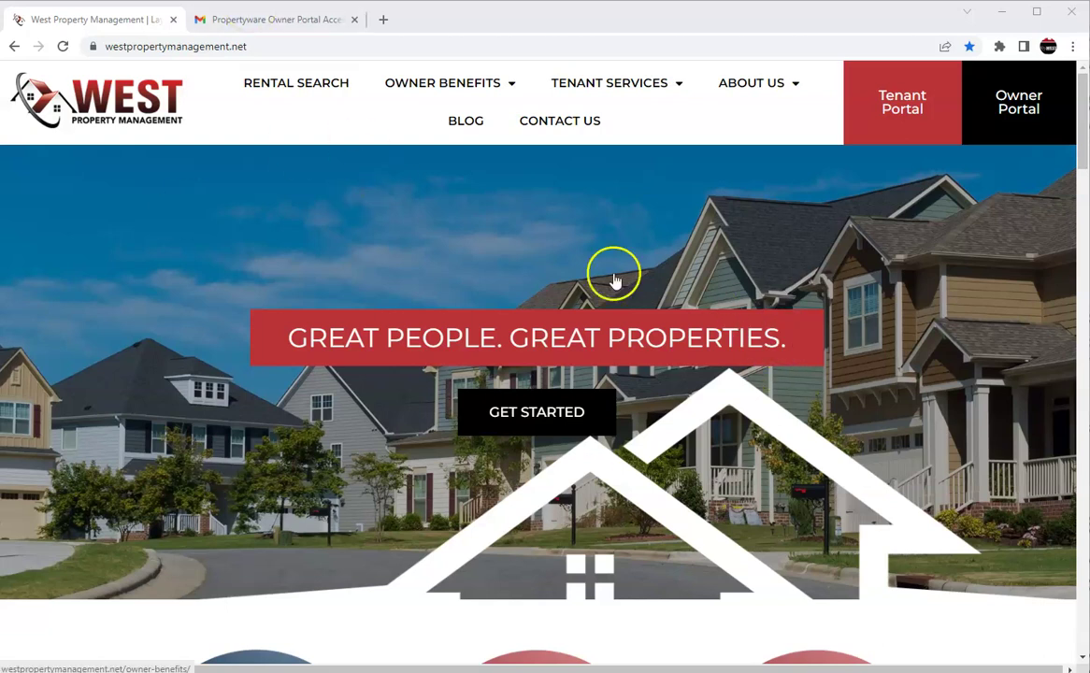
Switch to the 'Propertyware Owner Portal Access' notification email in Gmail.
click(287, 24)
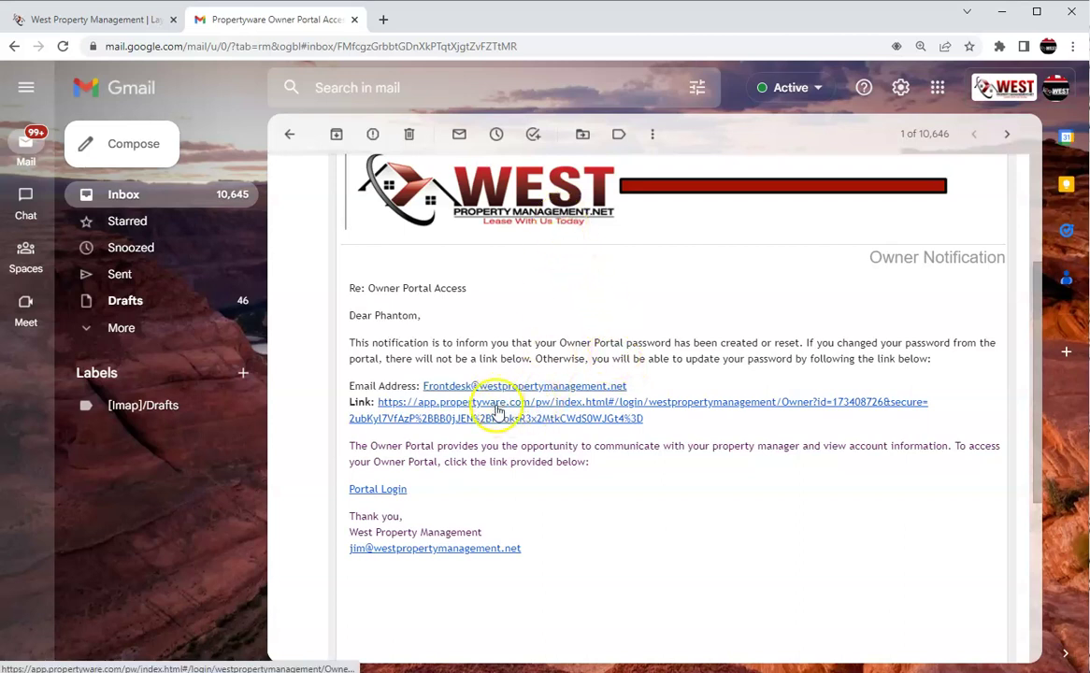
Follow the email's setup link, then enter and confirm a new owner password and submit it.
click(498, 411)
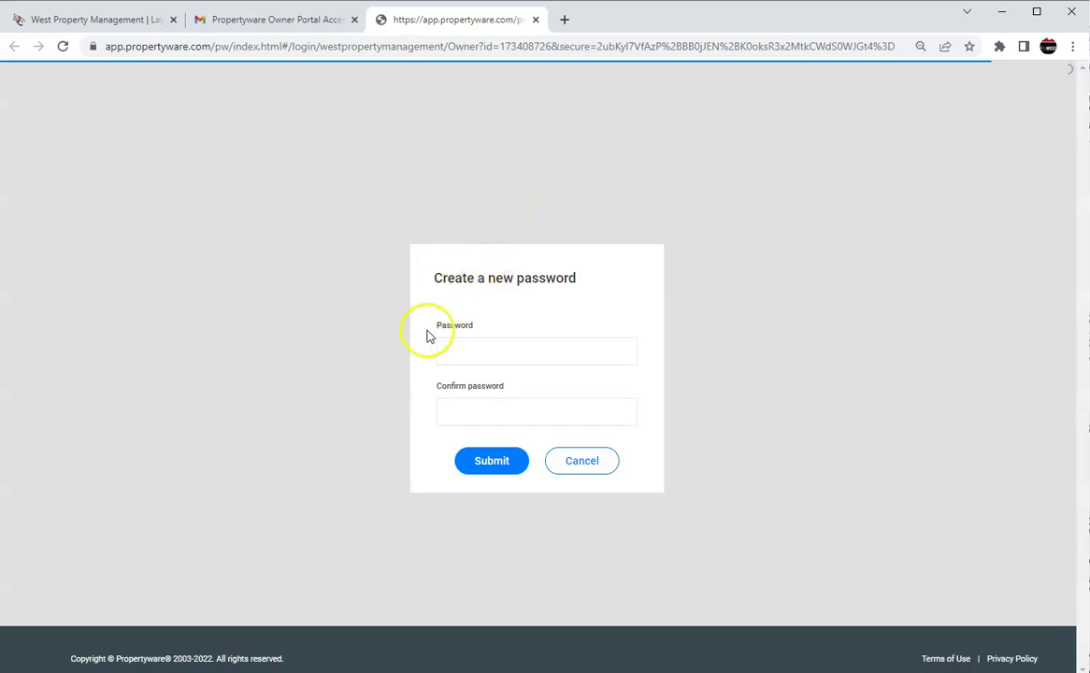
click(463, 346)
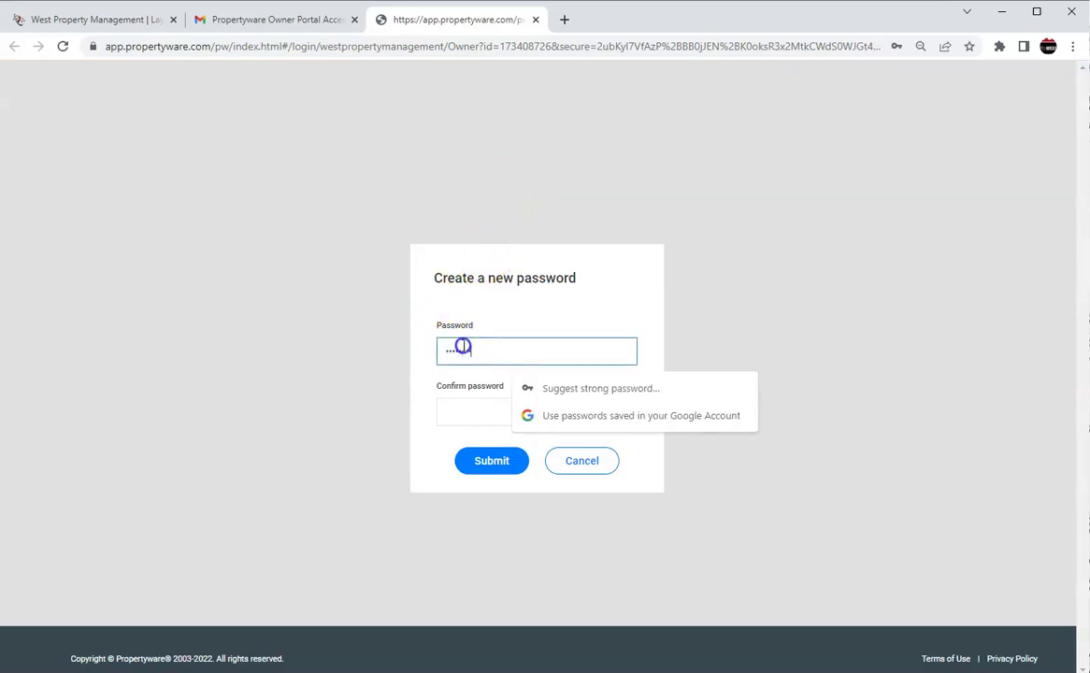
click(456, 408)
text(a)
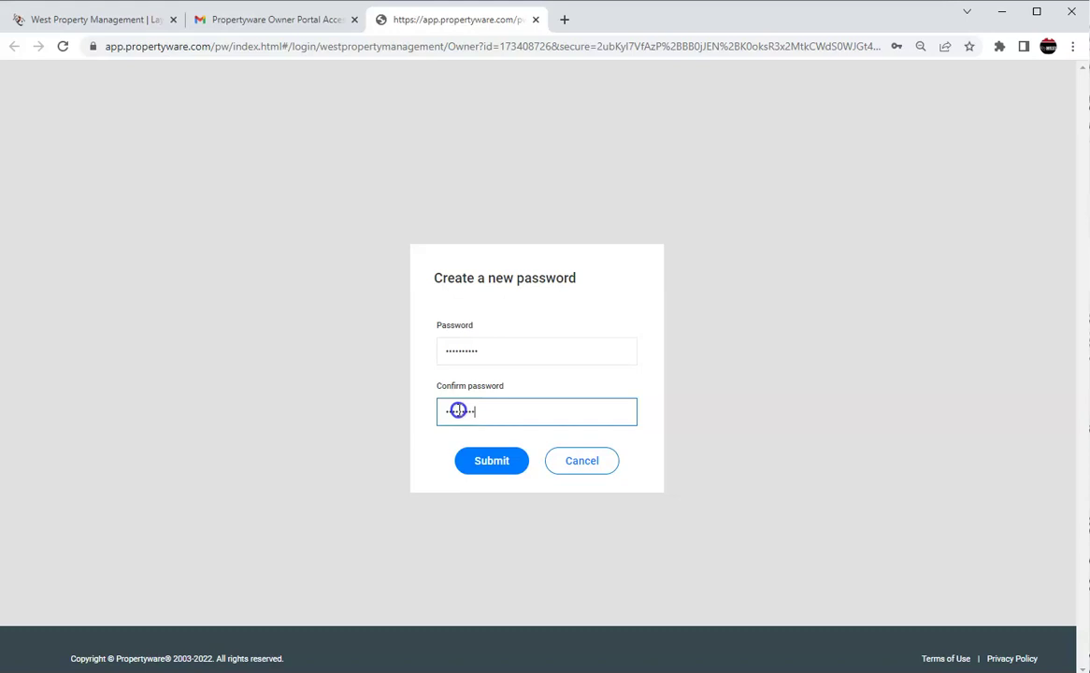
click(494, 452)
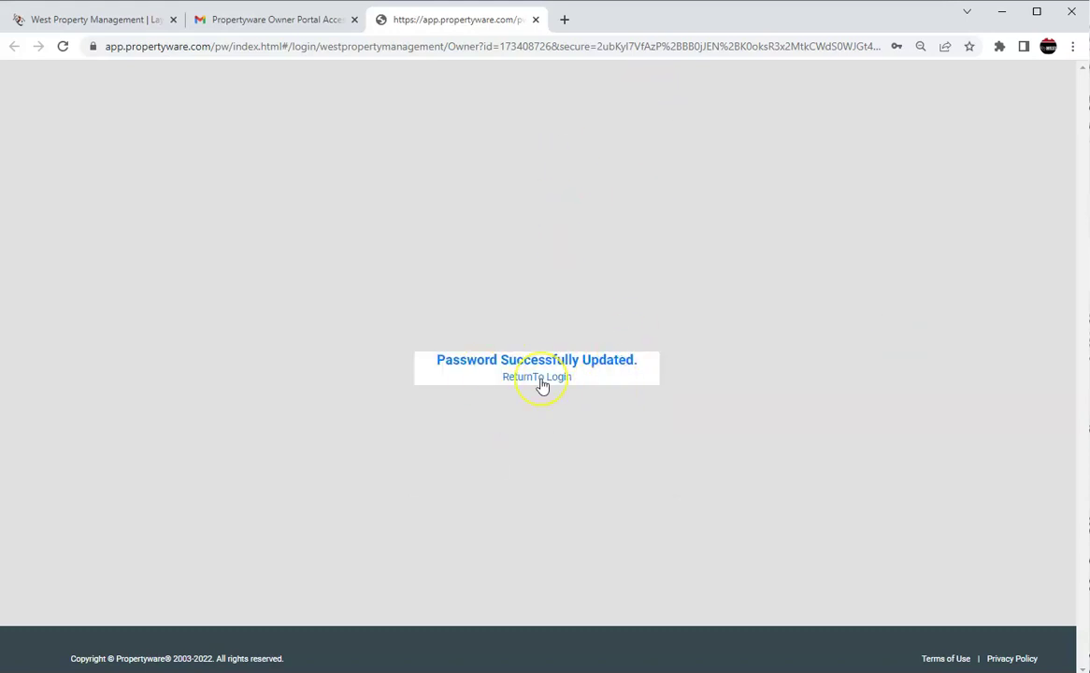
From the West site's Owner Portal link, sign in with the owner's email address and password.
click(168, 28)
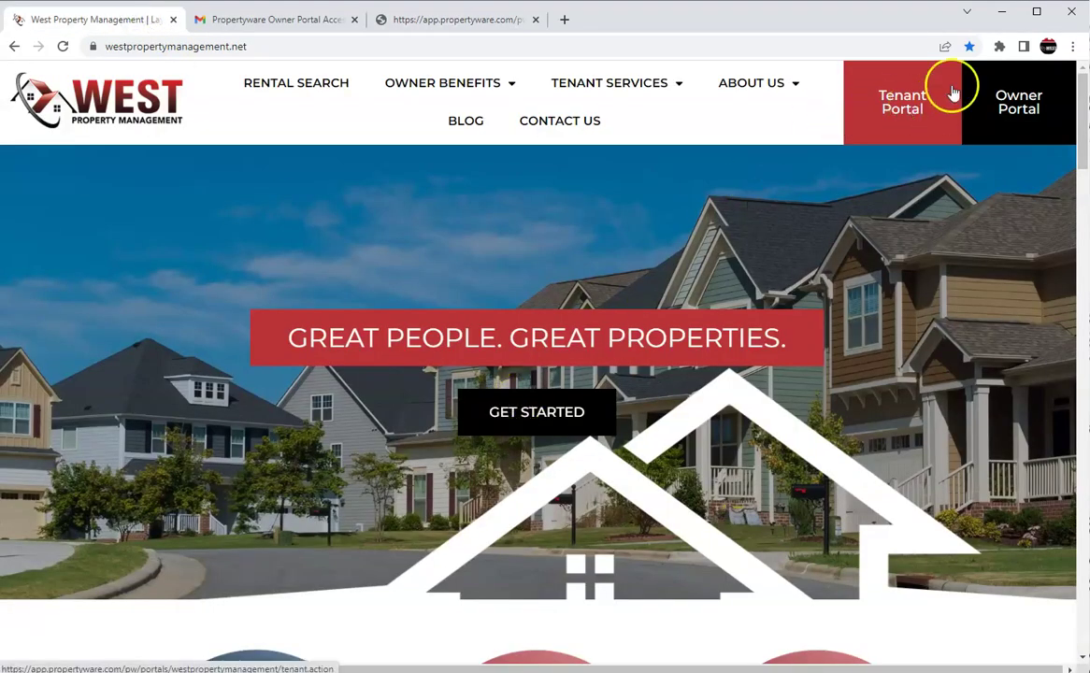
mouse_move(478, 101)
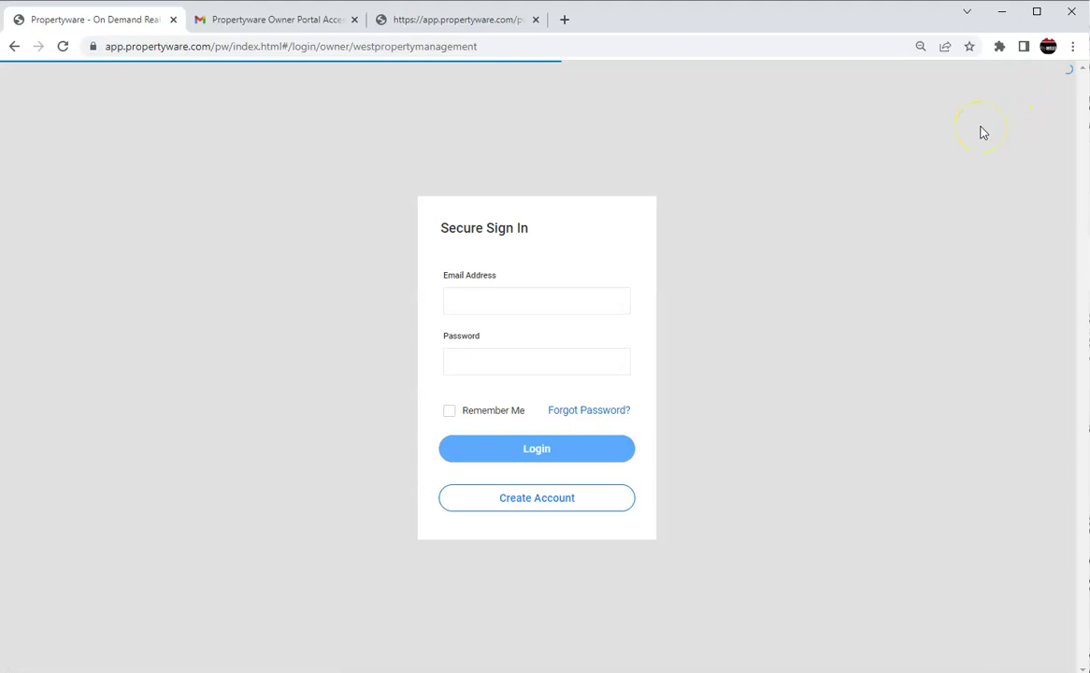
click(502, 338)
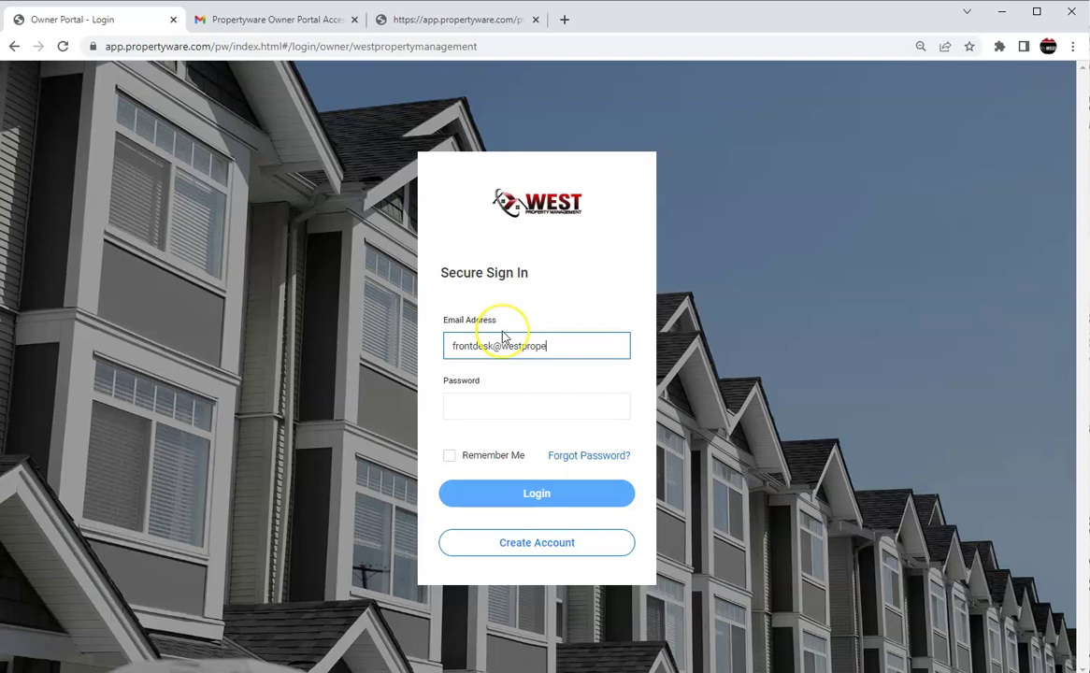
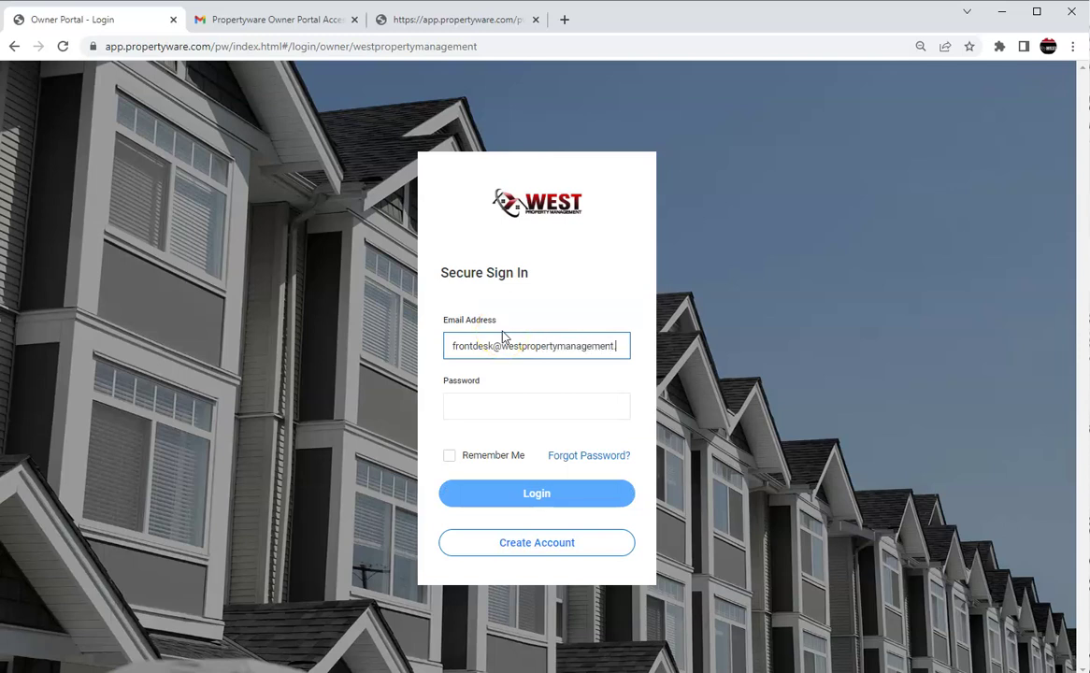
click(497, 408)
text(•)
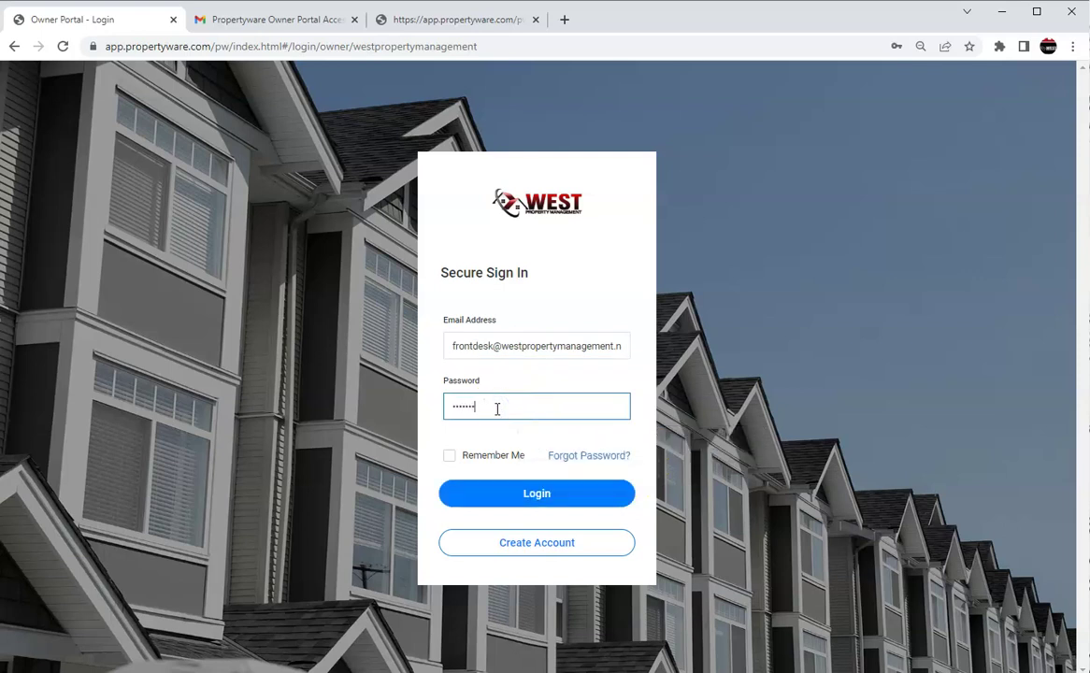
click(574, 497)
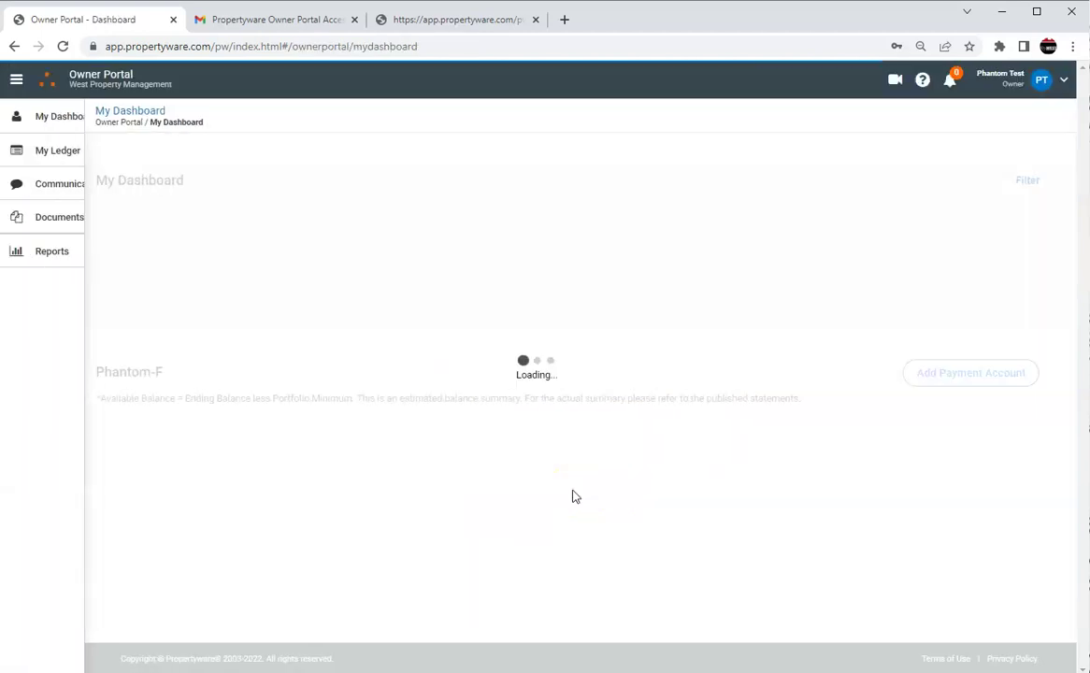
click(465, 329)
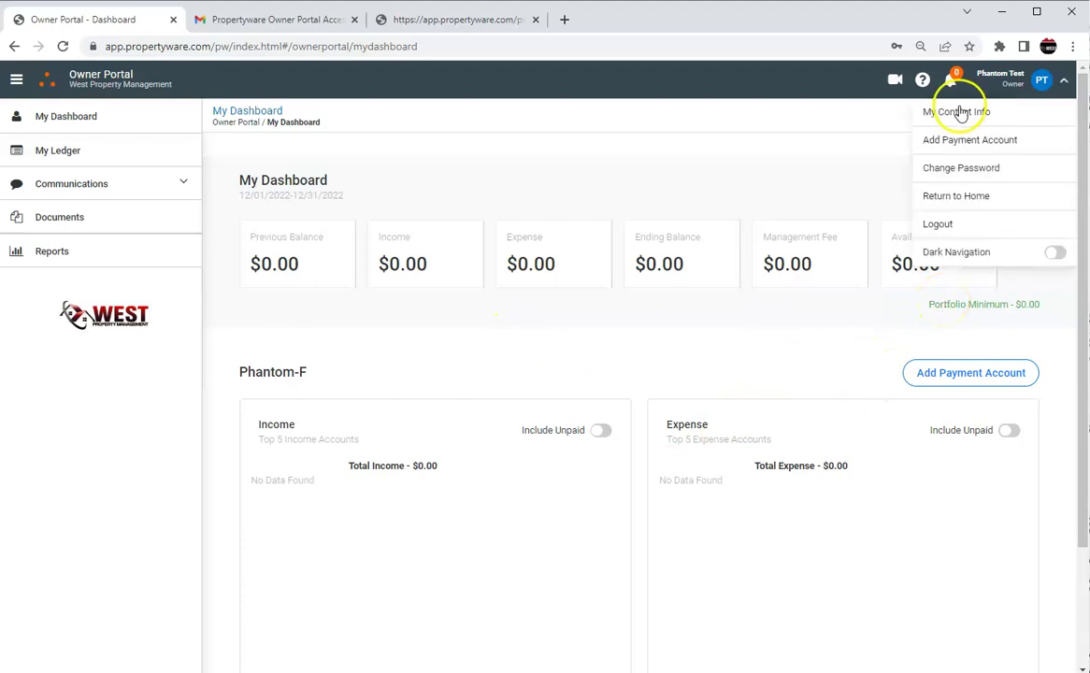
click(960, 112)
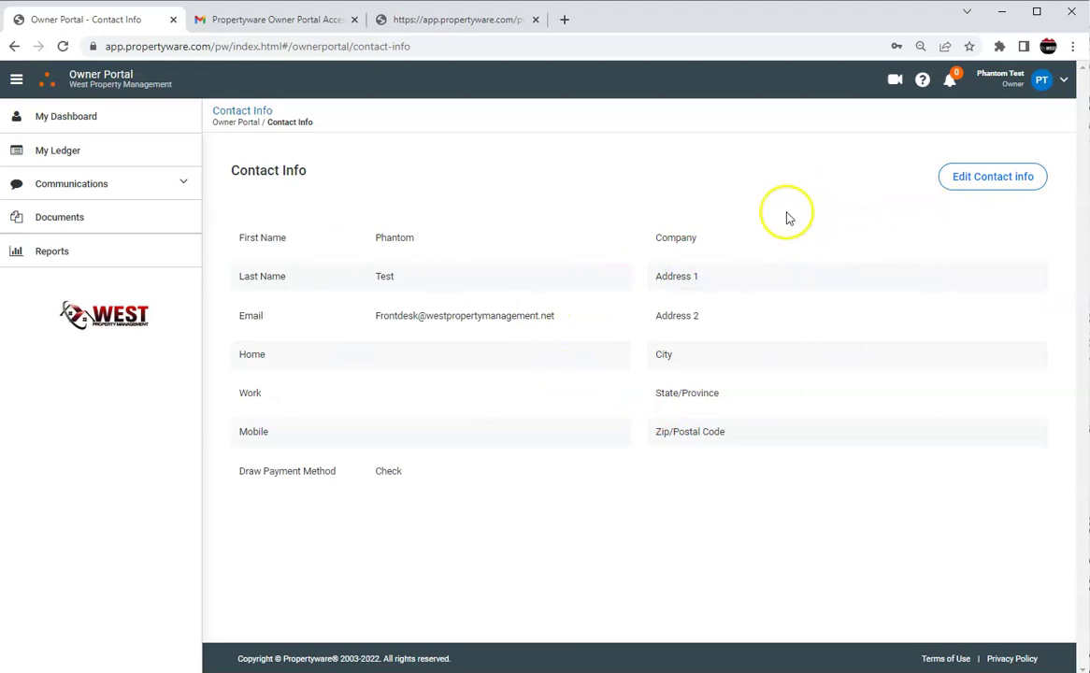
click(83, 117)
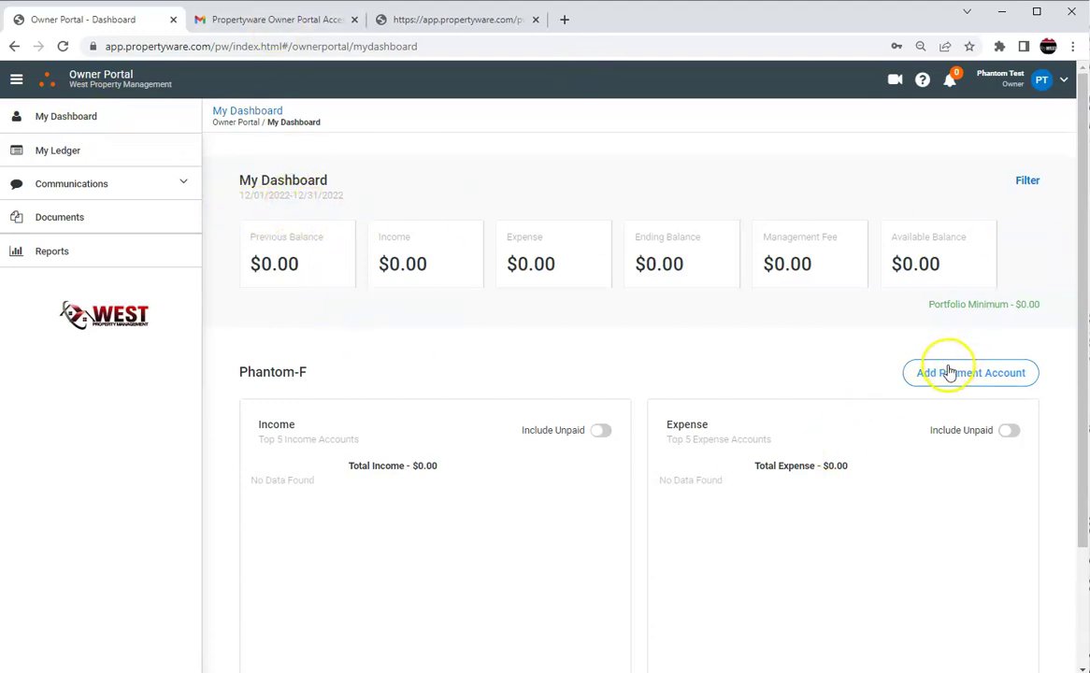
click(1001, 374)
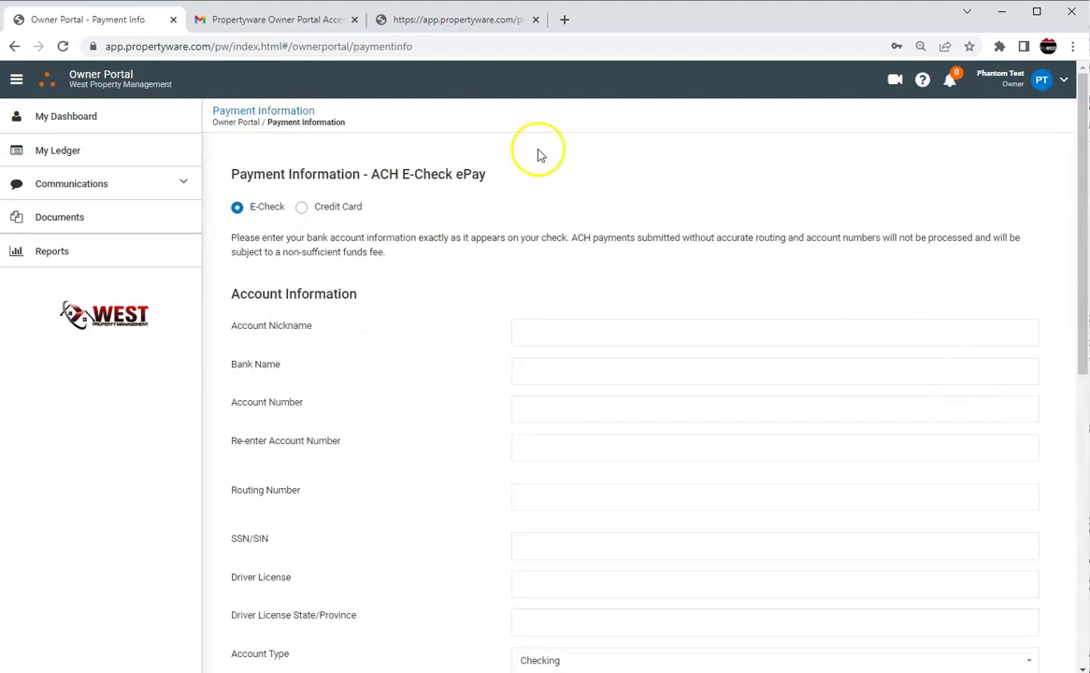
scroll(573, 205, down, 1)
scroll(573, 206, down, 5)
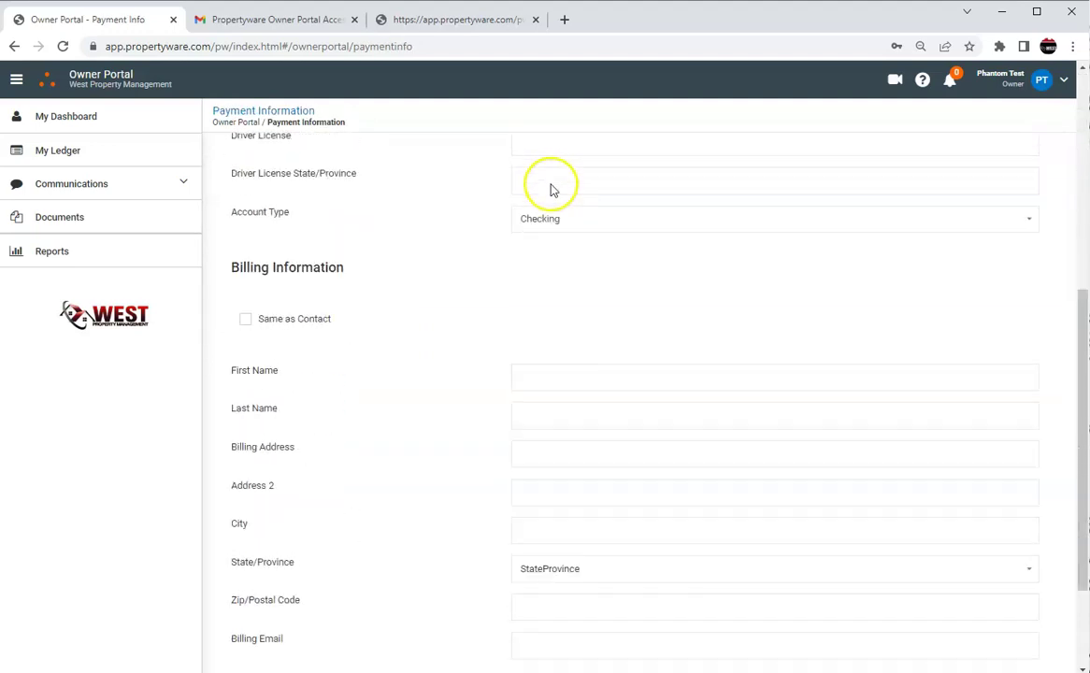
click(935, 544)
click(98, 114)
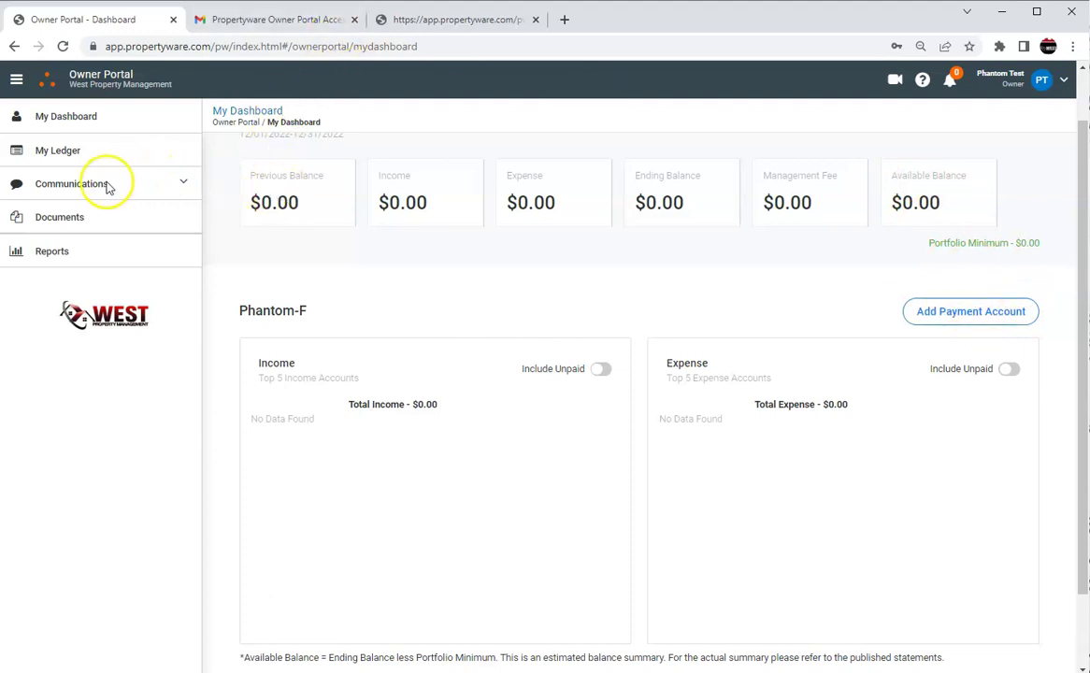
Check the empty My Ledger, then open Communications > Conversations and start a new conversation.
click(85, 152)
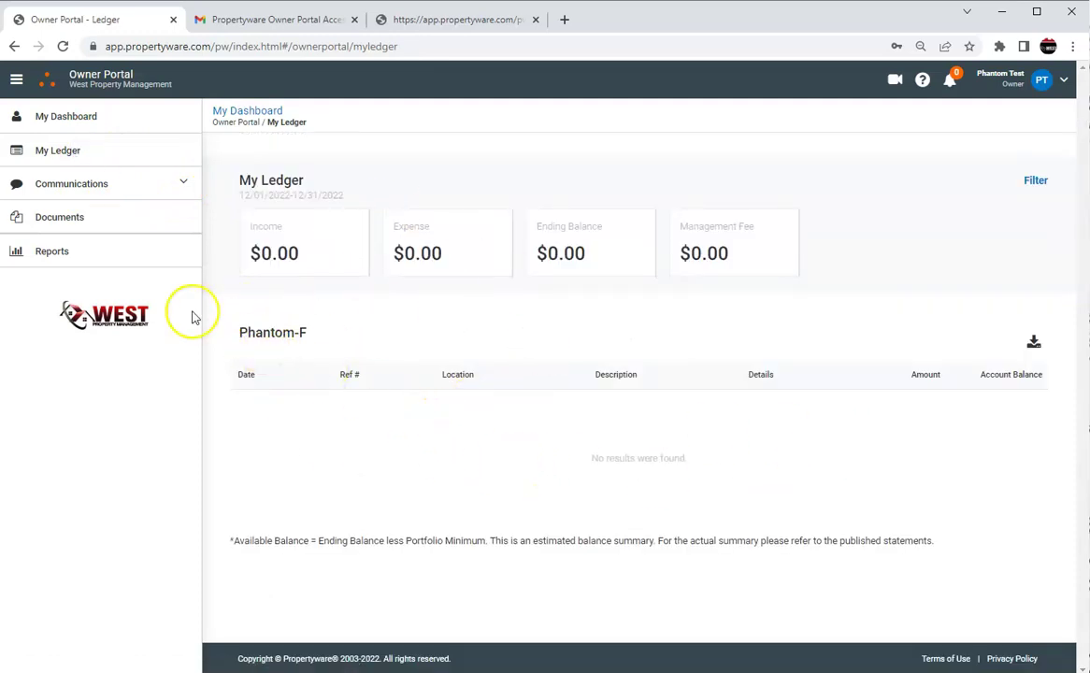
click(179, 183)
click(93, 272)
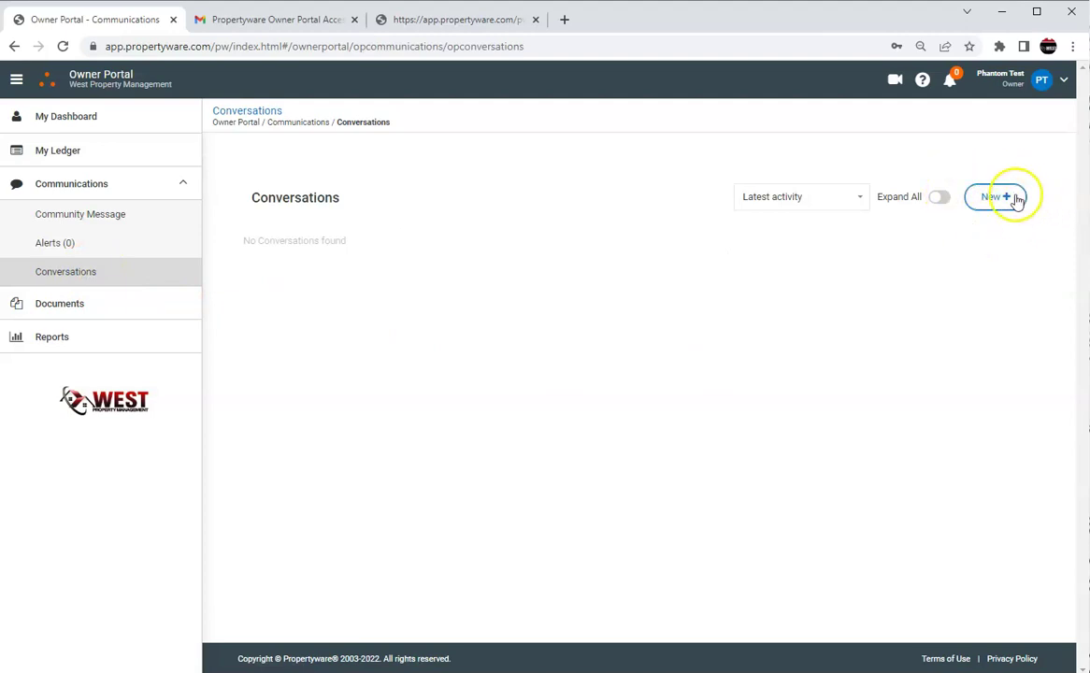
click(1007, 198)
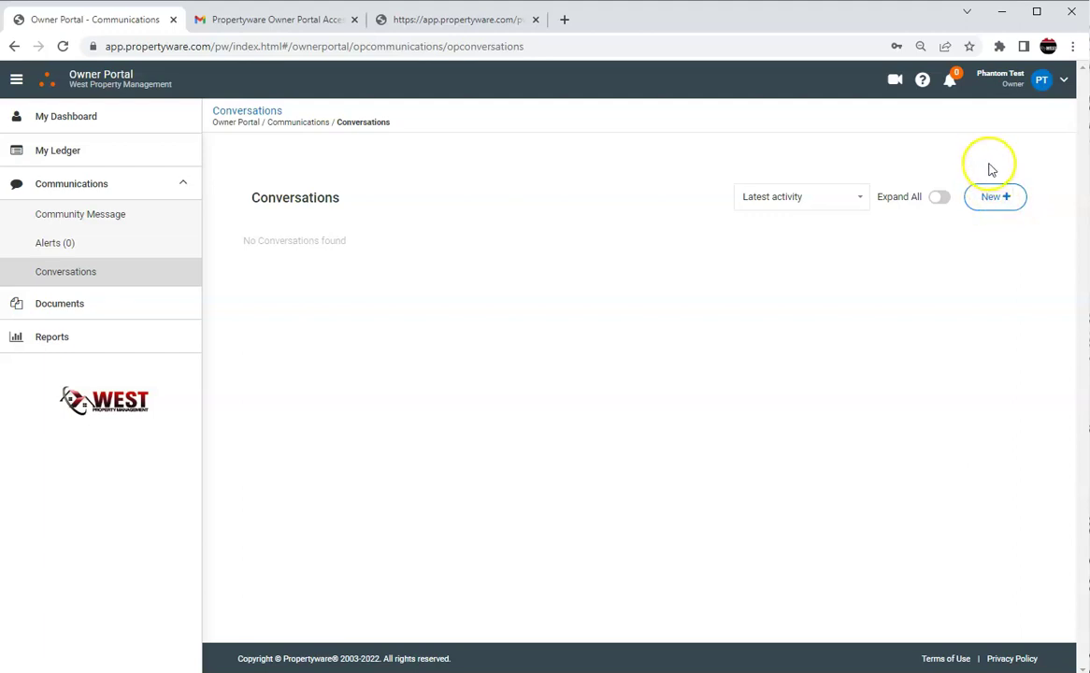
Open Documents and download the first Owner_Statement PDF, for 11/23/2021–12/21/2021.
click(83, 305)
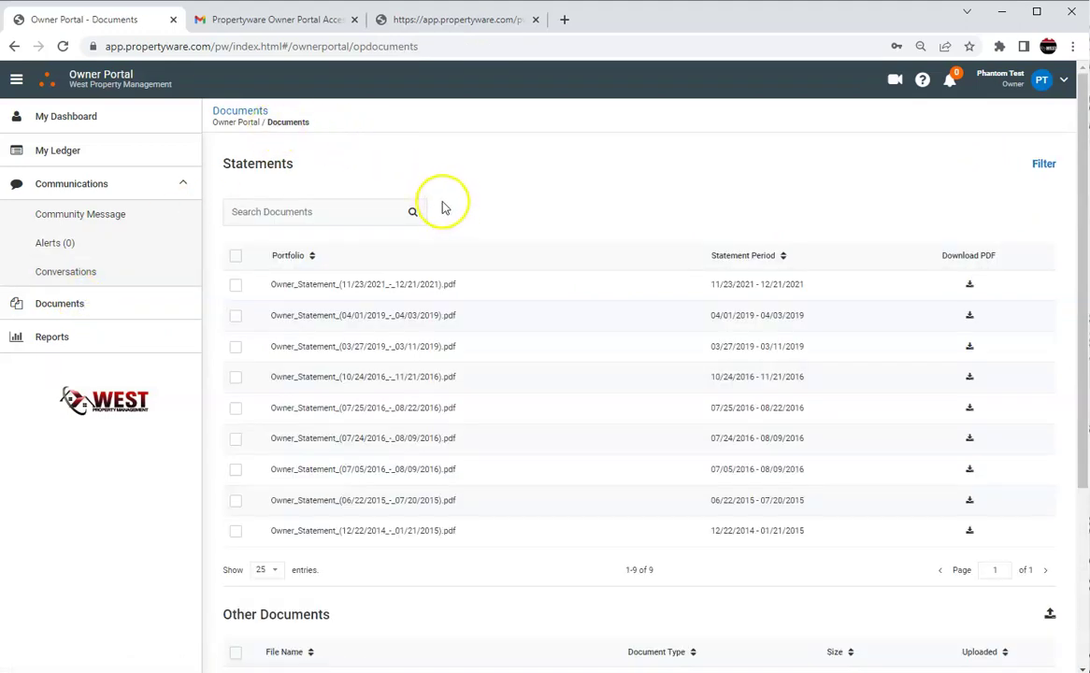
click(310, 289)
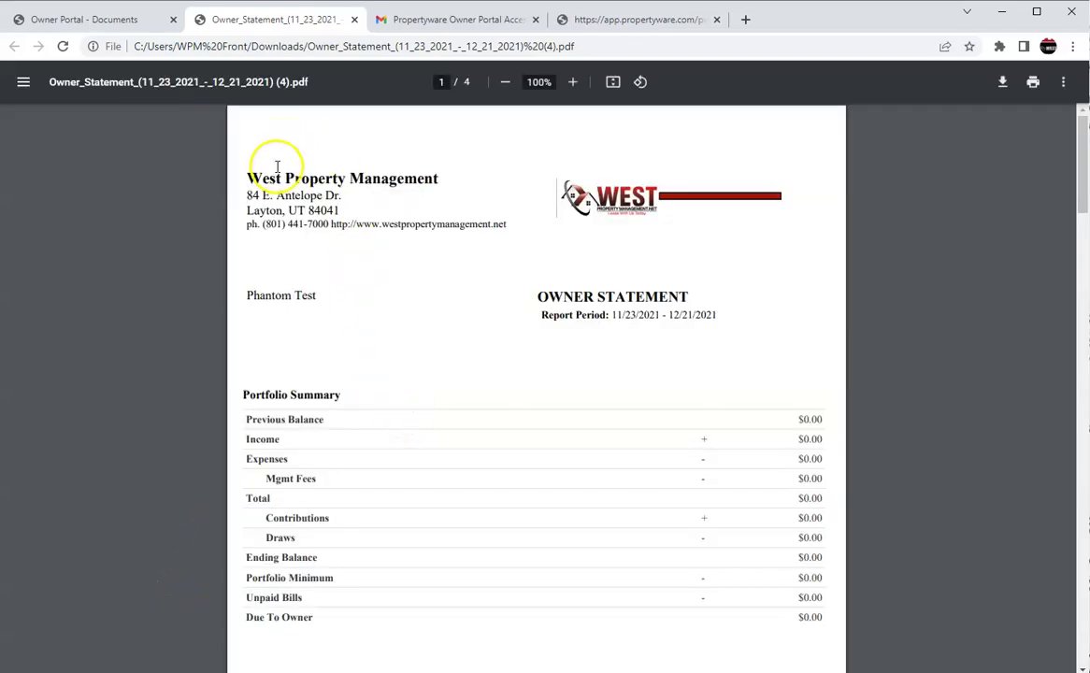
Scroll the statement PDF to page 4 and back up, then return to the Documents tab.
scroll(431, 279, down, 1)
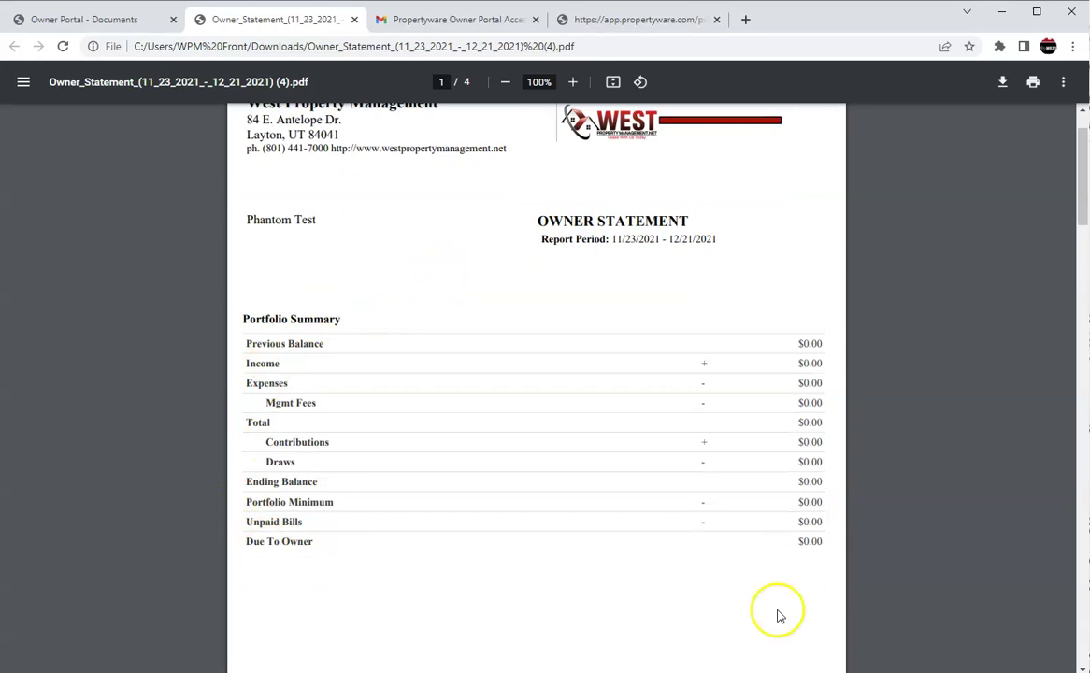
scroll(290, 233, down, 8)
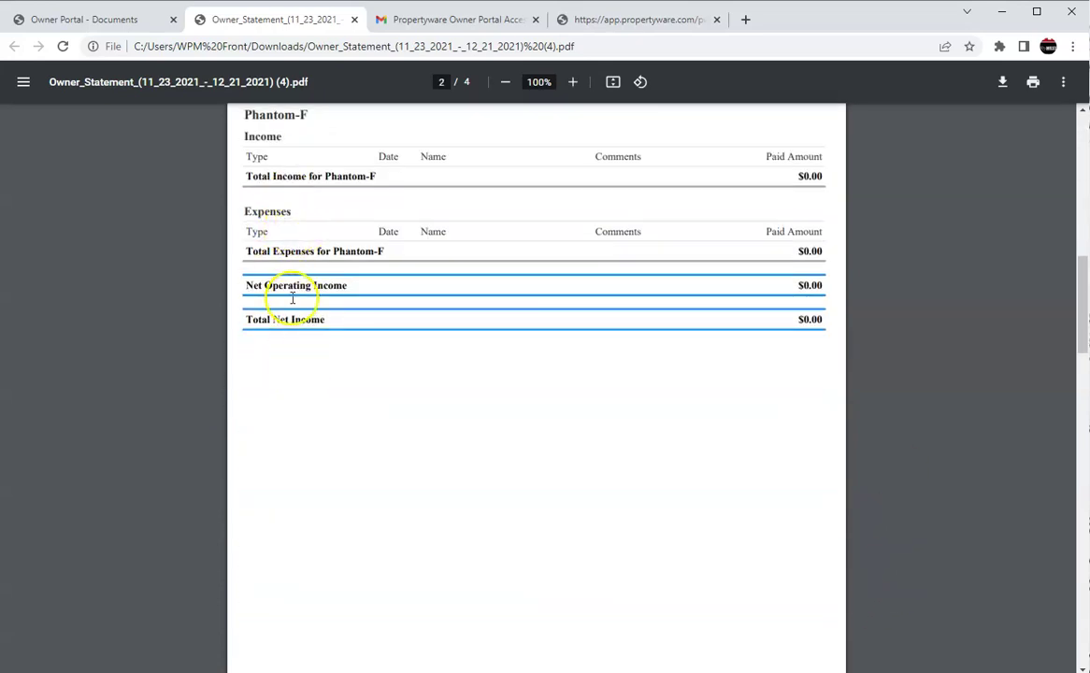
scroll(298, 320, down, 10)
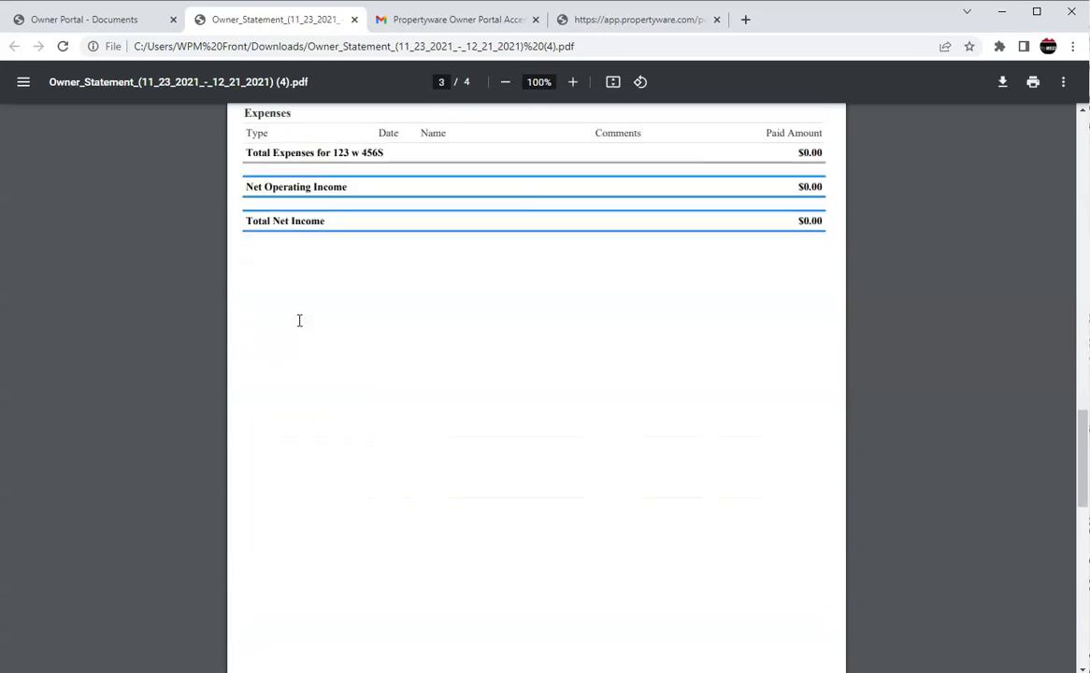
scroll(476, 271, down, 1)
scroll(557, 271, down, 8)
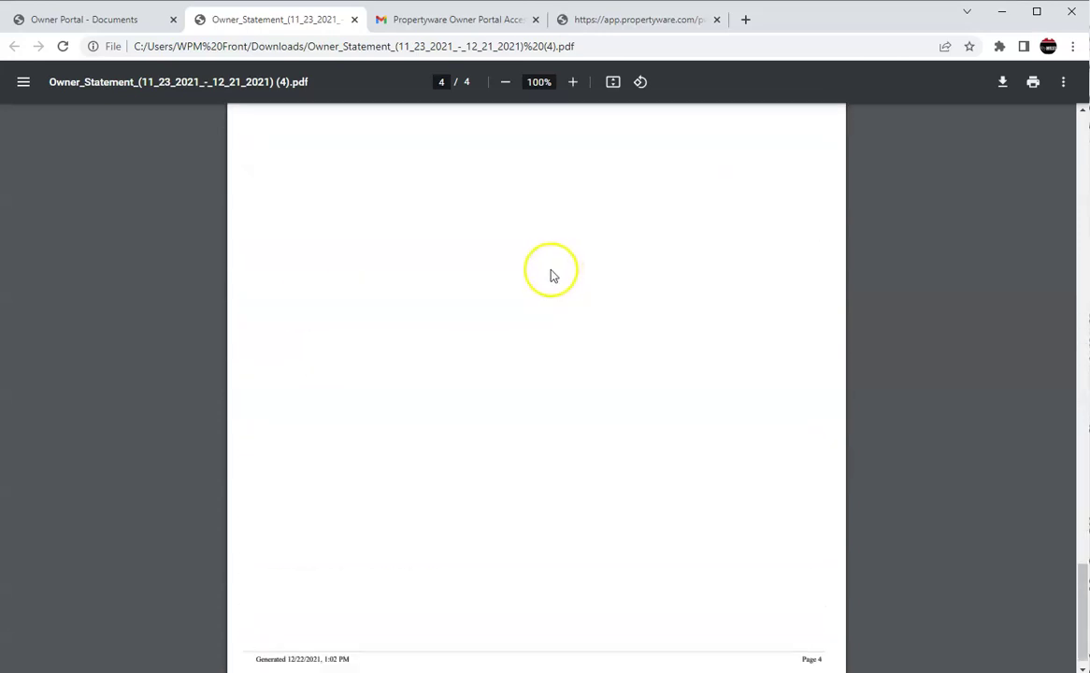
scroll(547, 294, up, 20)
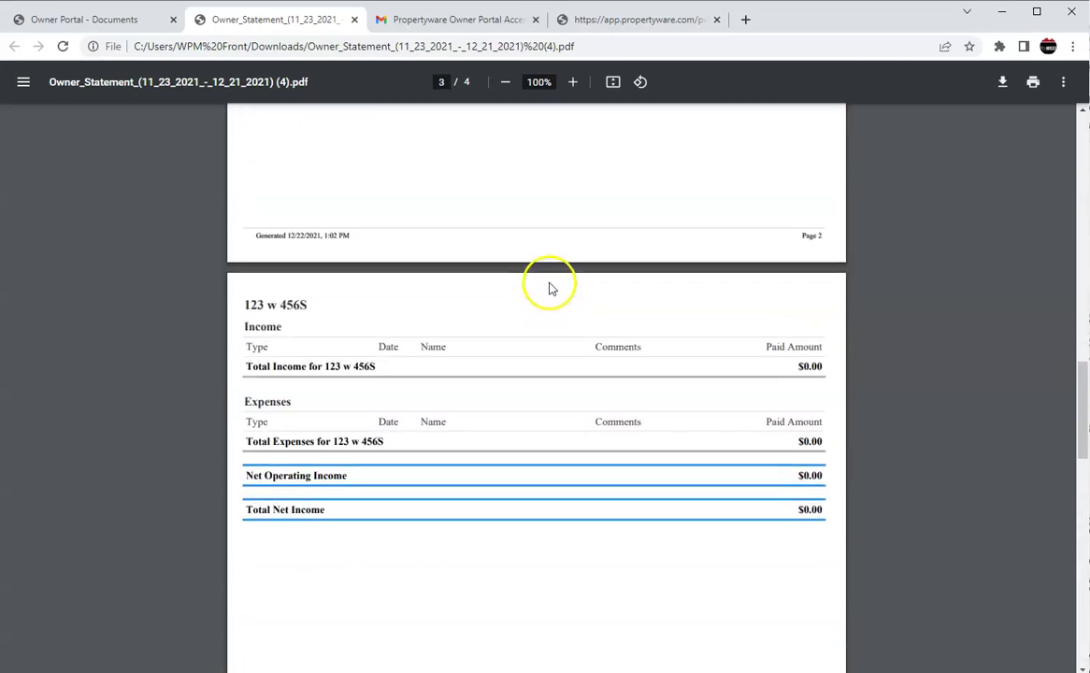
scroll(549, 288, up, 5)
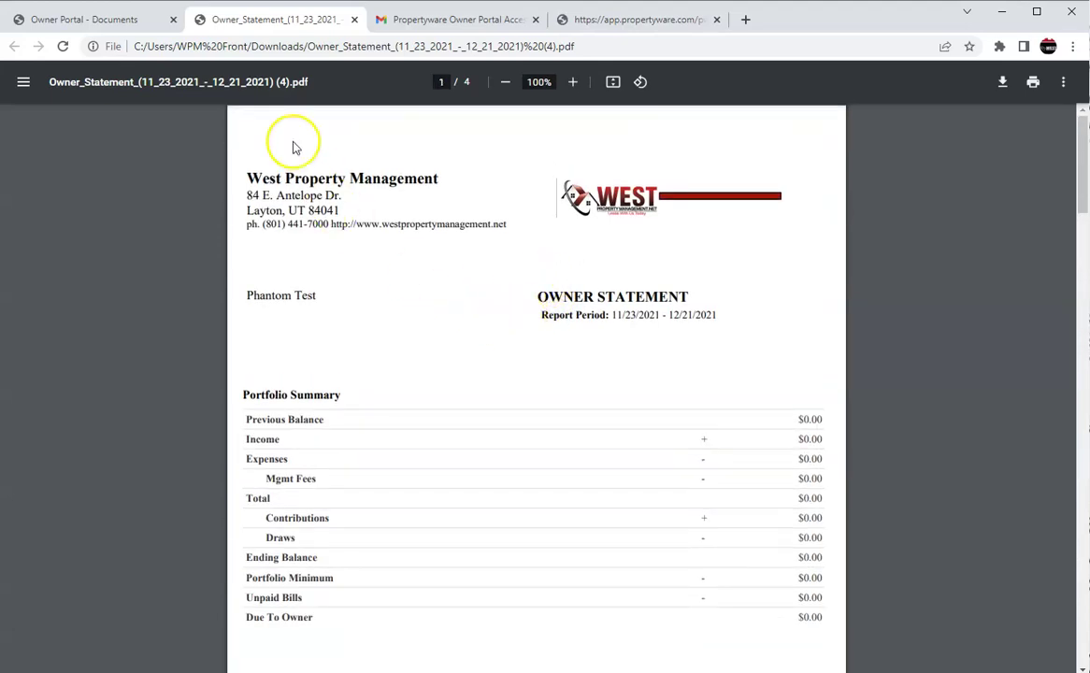
click(110, 23)
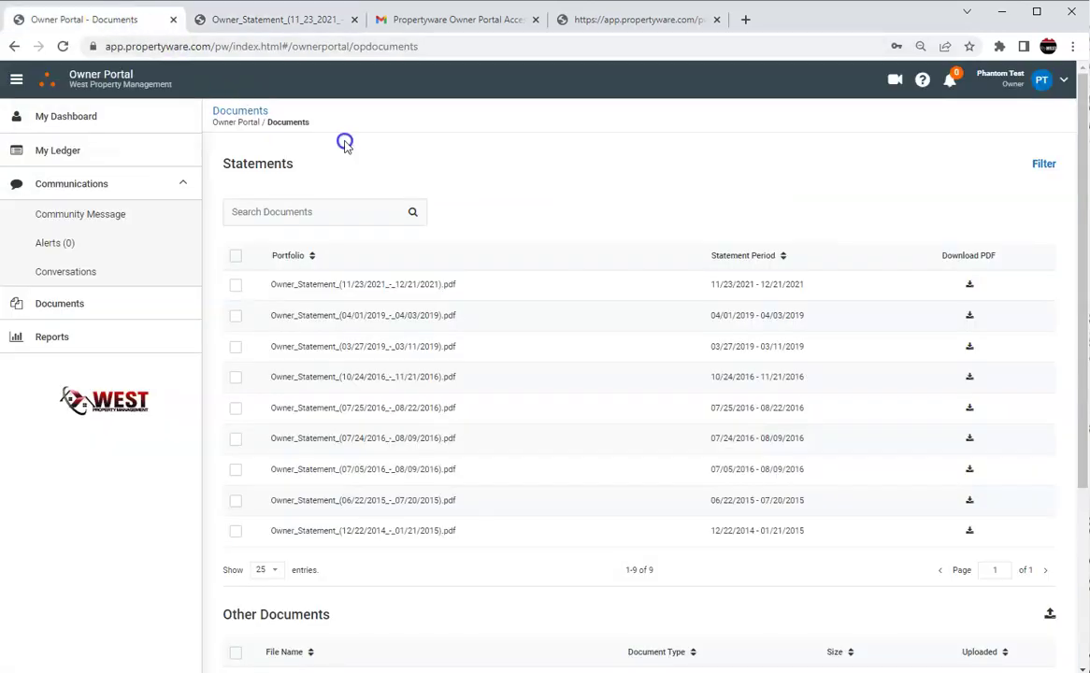
Browse the three owner reports on the Reports page, then go back to My Dashboard.
click(81, 335)
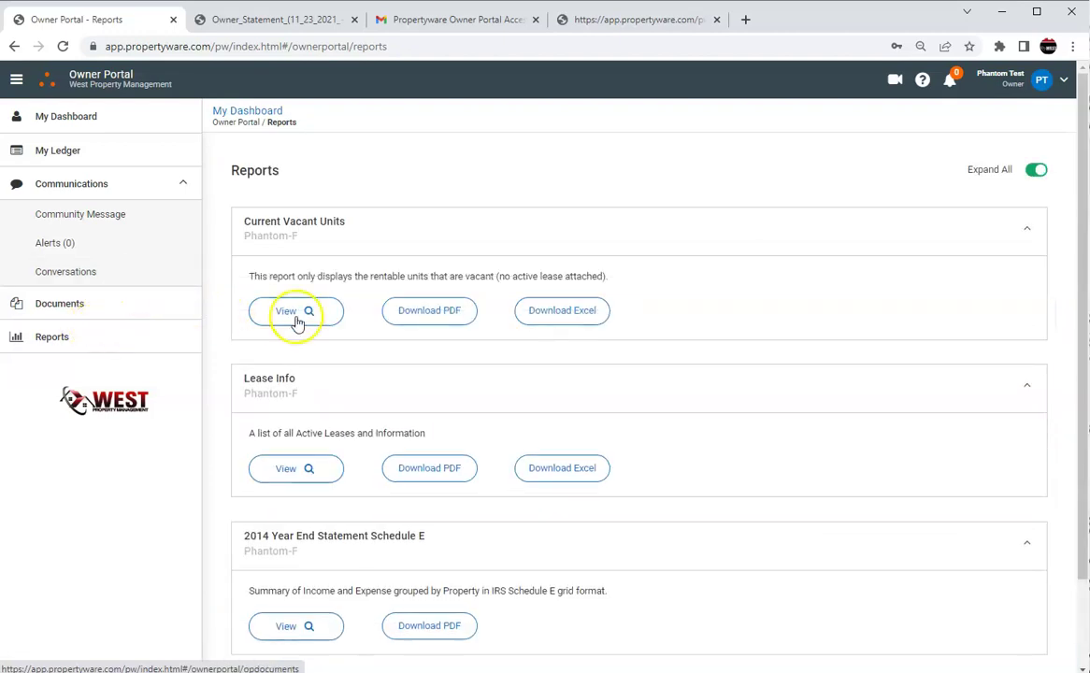
scroll(297, 321, down, 2)
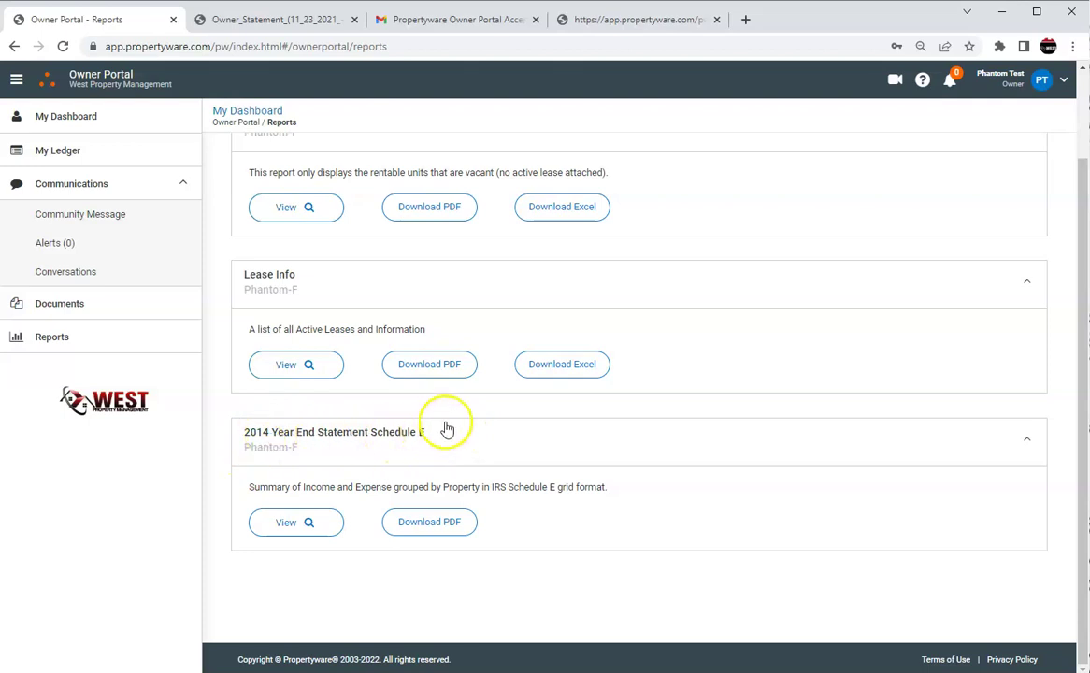
scroll(445, 430, up, 2)
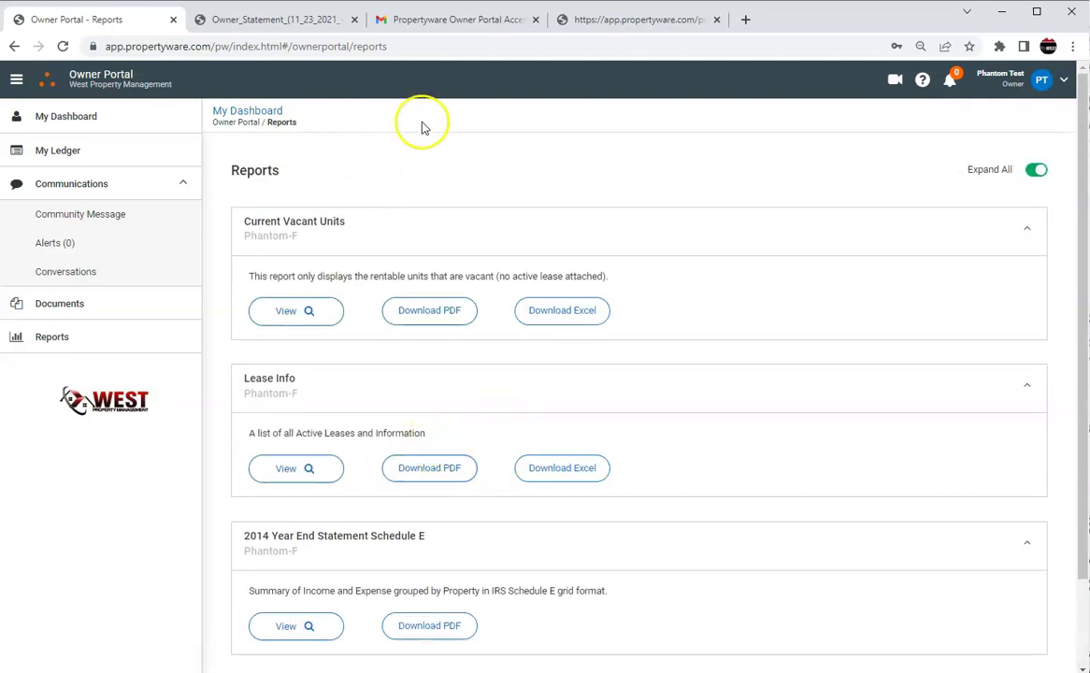
click(109, 123)
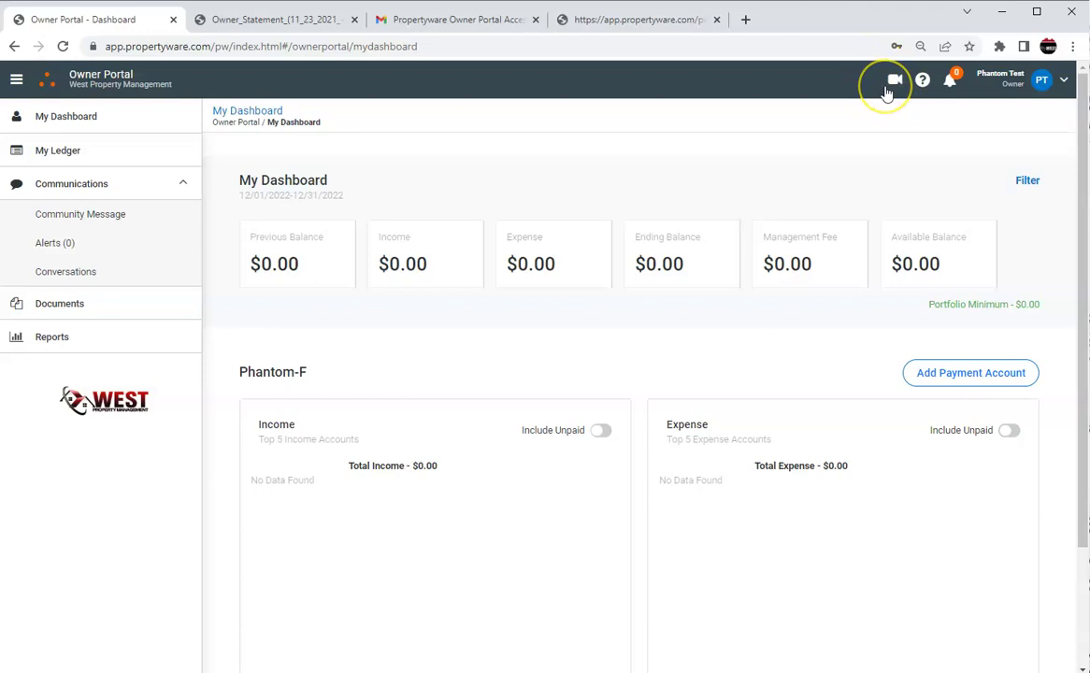
Open the 'New Owner Portal Experience' dashboard training video, then return to My Dashboard.
click(895, 83)
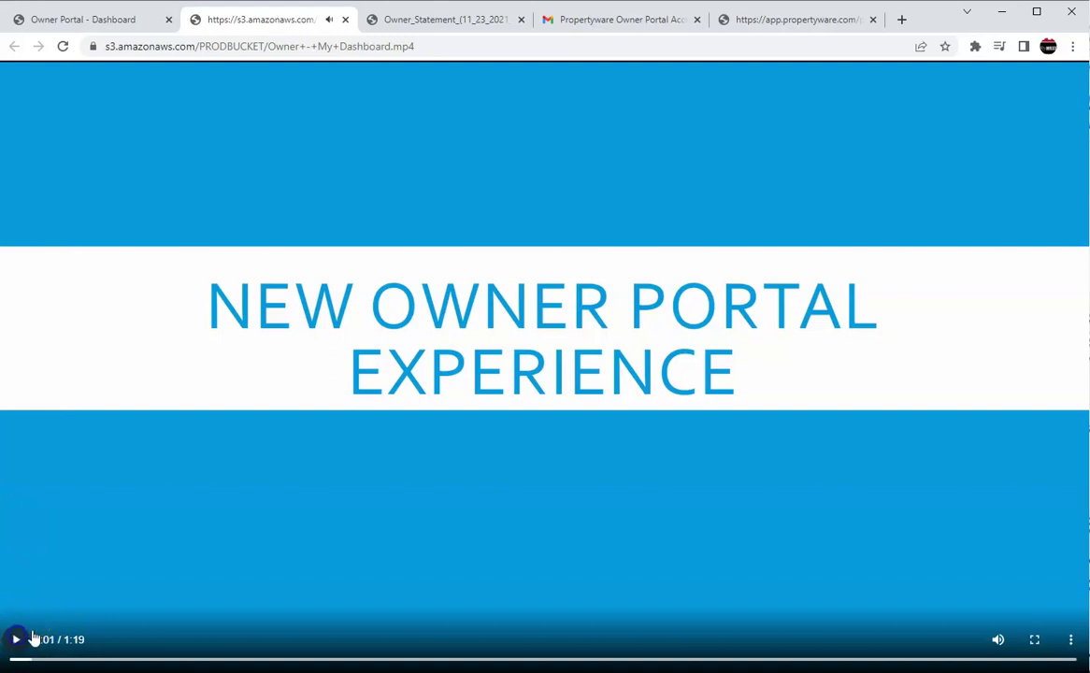
click(109, 20)
click(79, 116)
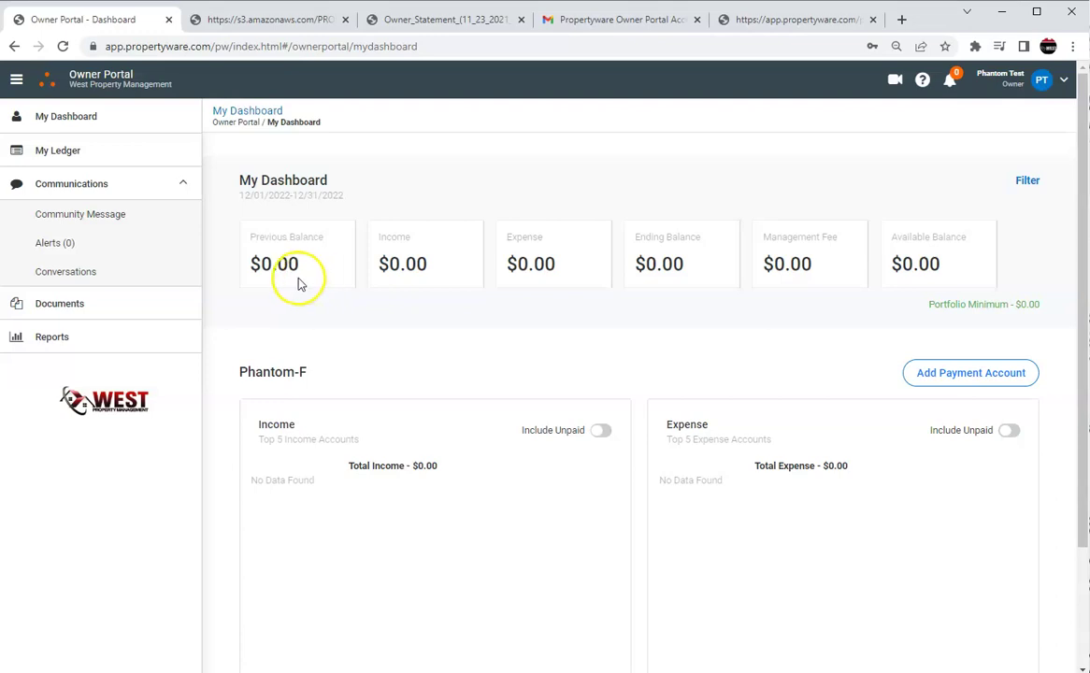
Visit My Ledger, collapse Communications, pass through Documents, and land on Reports.
click(106, 151)
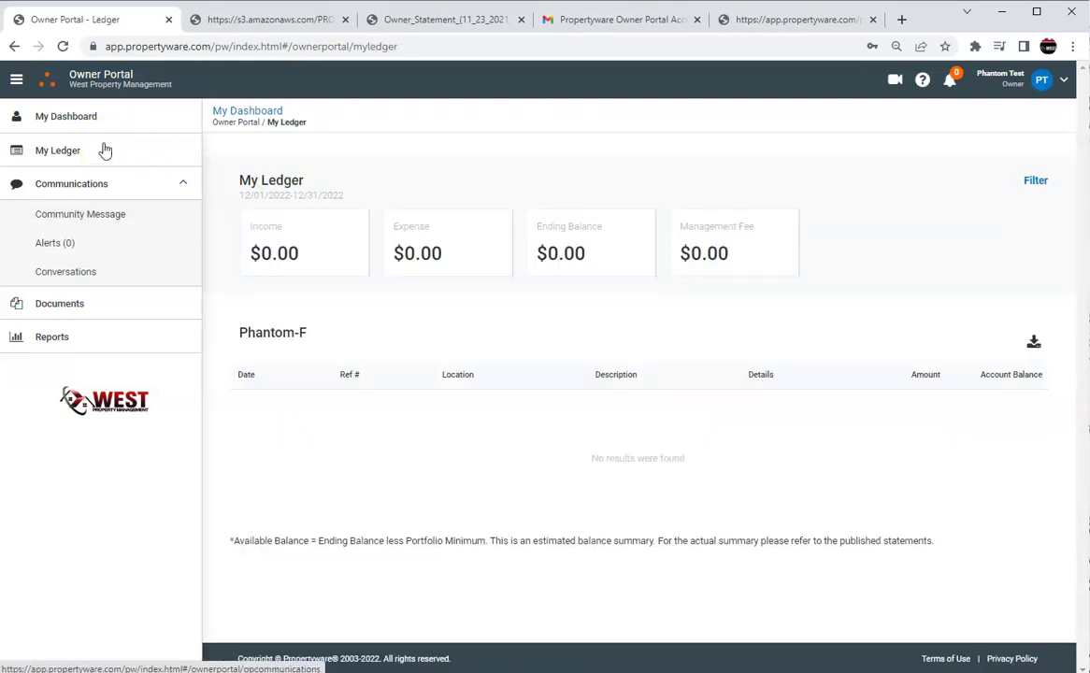
click(81, 184)
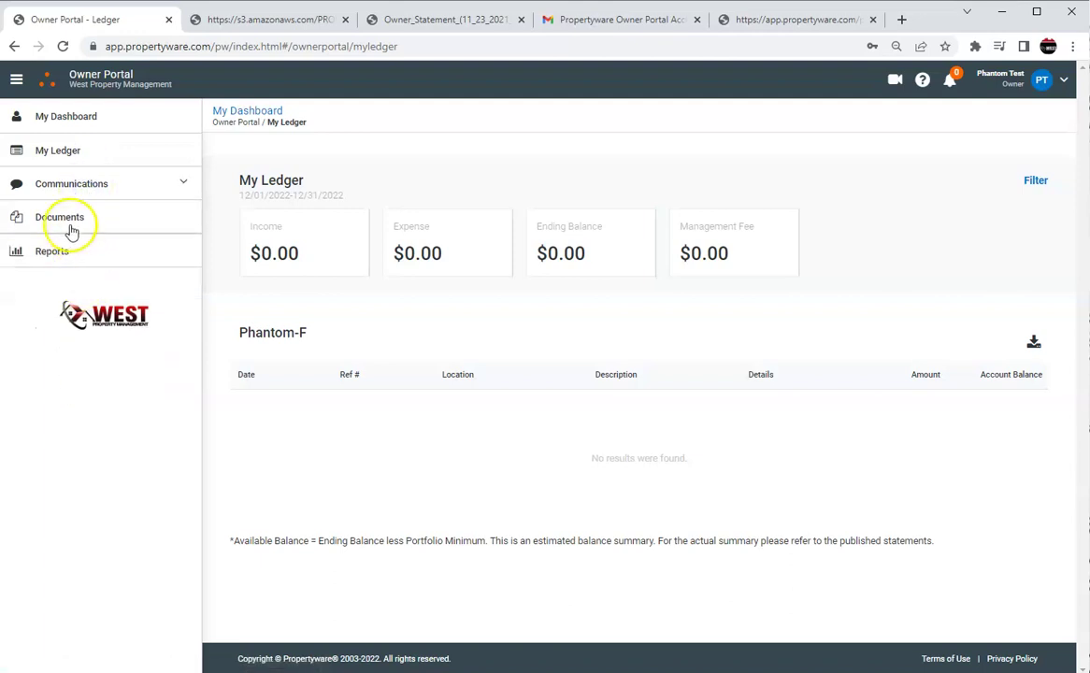
click(61, 219)
click(65, 255)
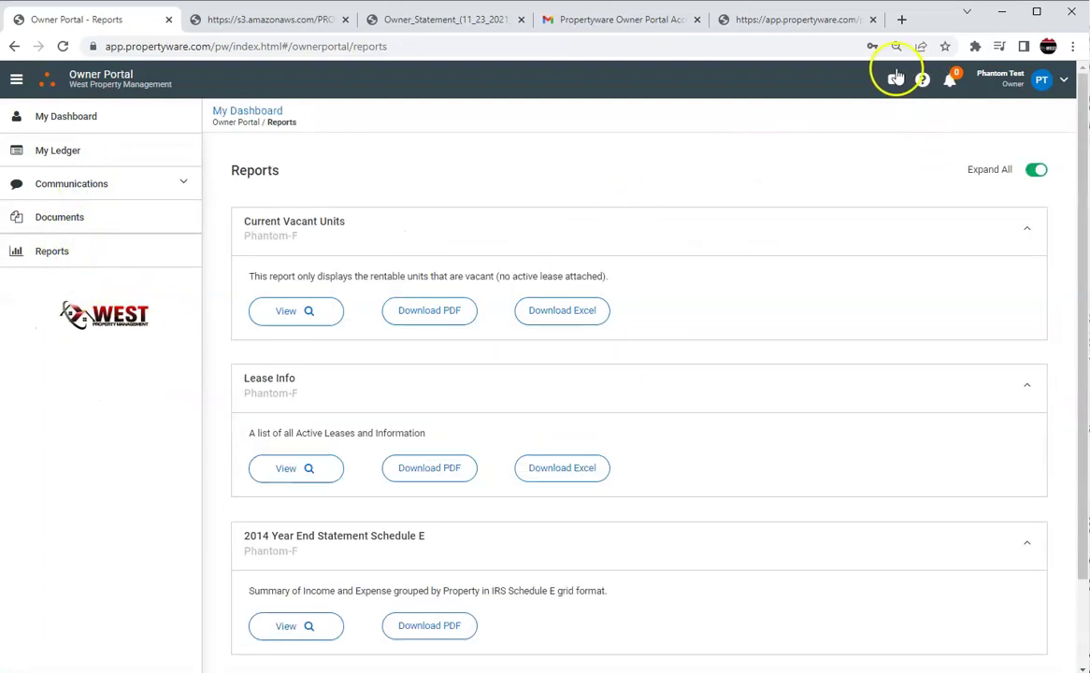